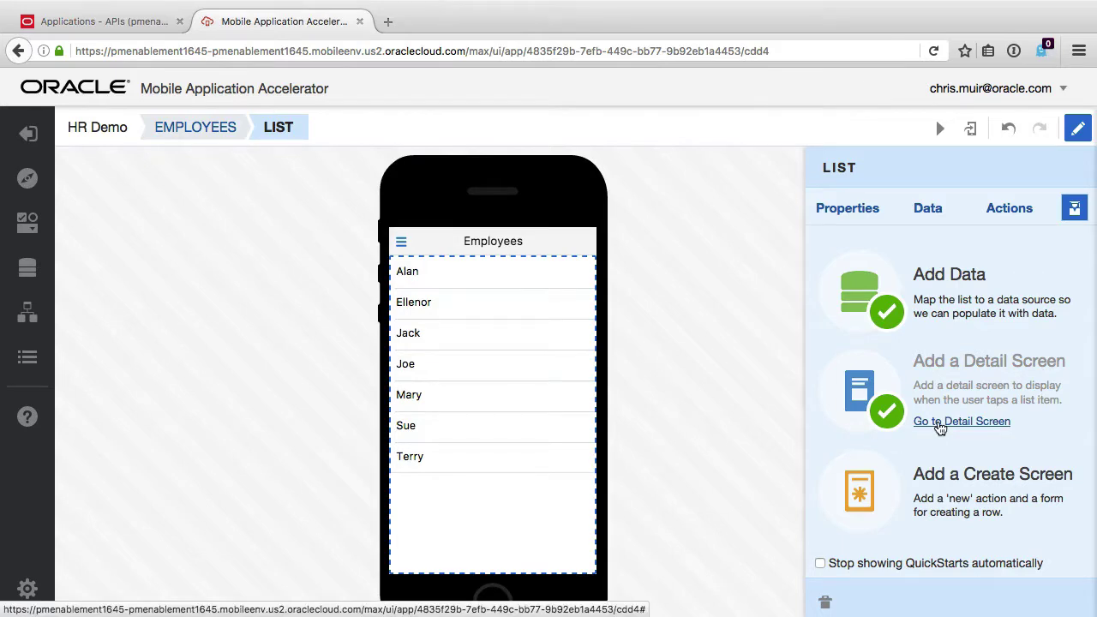
- Open the employee detail screen and apply the tabbed two-panel template to the Employee screen
left_click(940, 422)
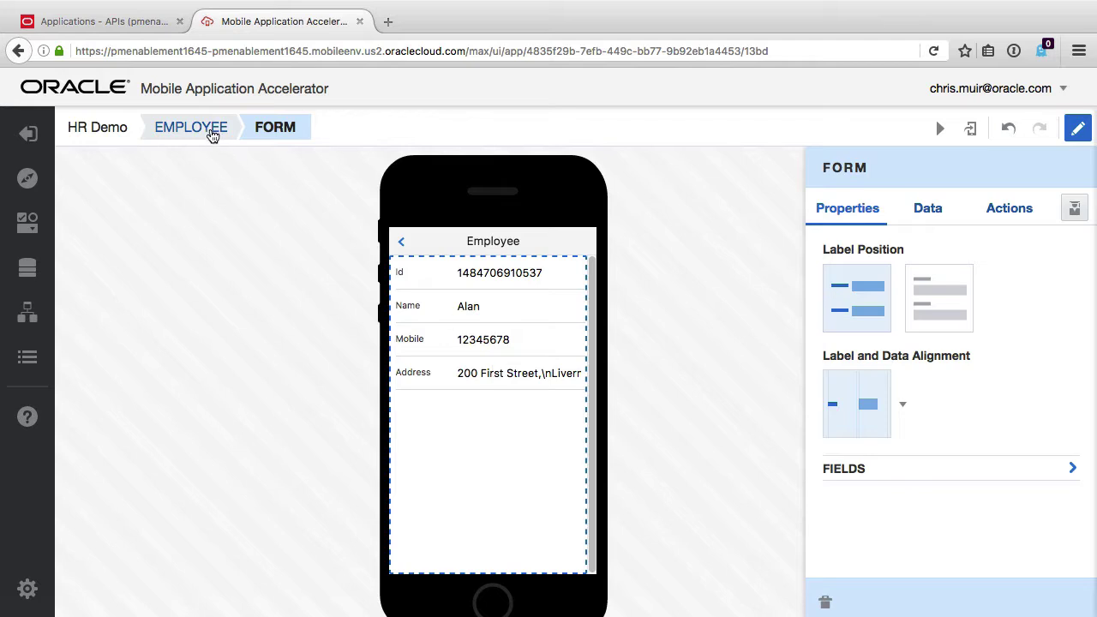
left_click(211, 133)
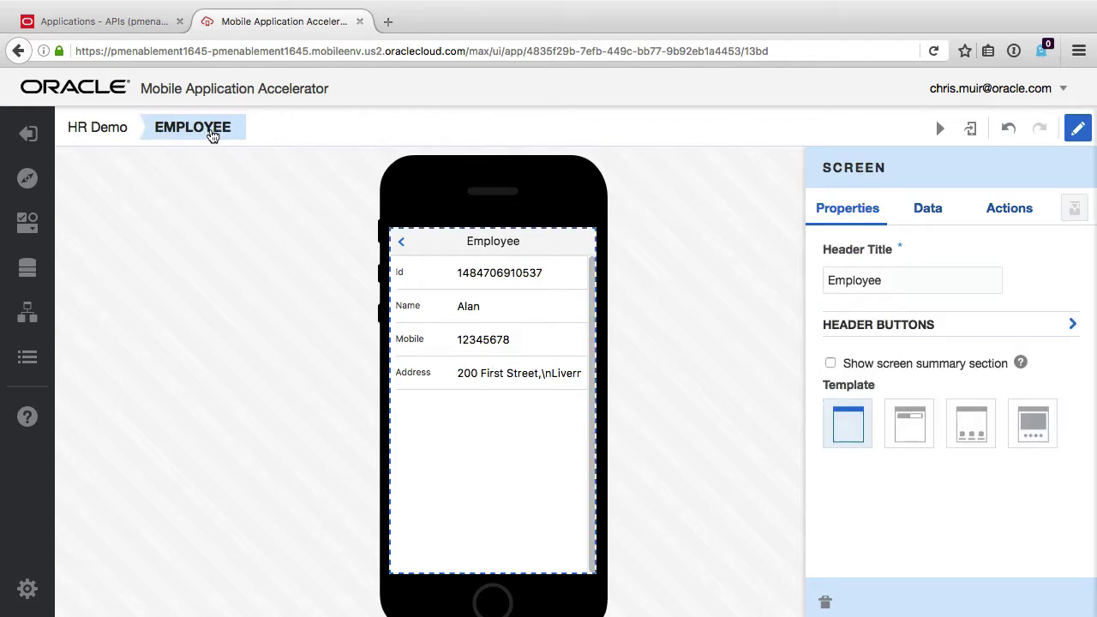
left_click(924, 431)
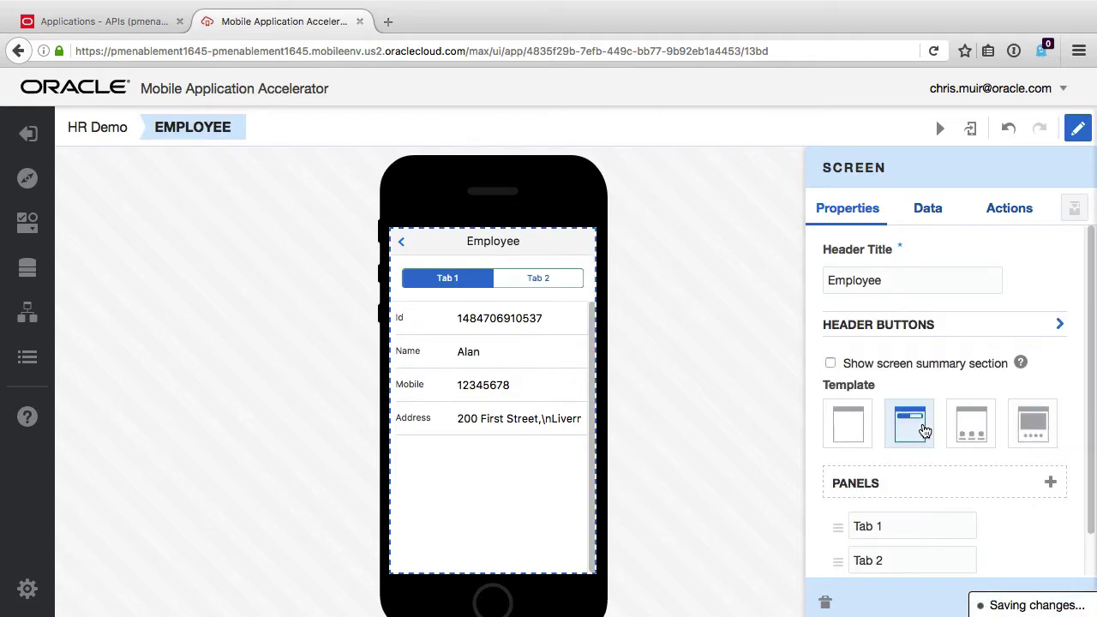
- Rename the Employee screen's two panels to Details and Location
left_click_drag(903, 523, 835, 526)
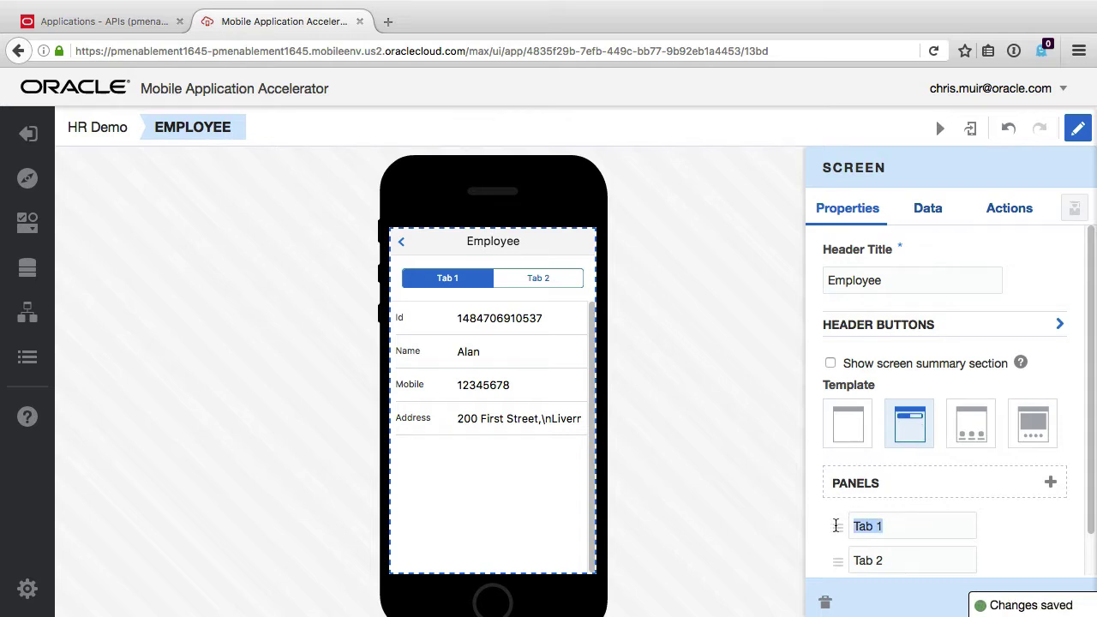
type("Details")
key("Tab")
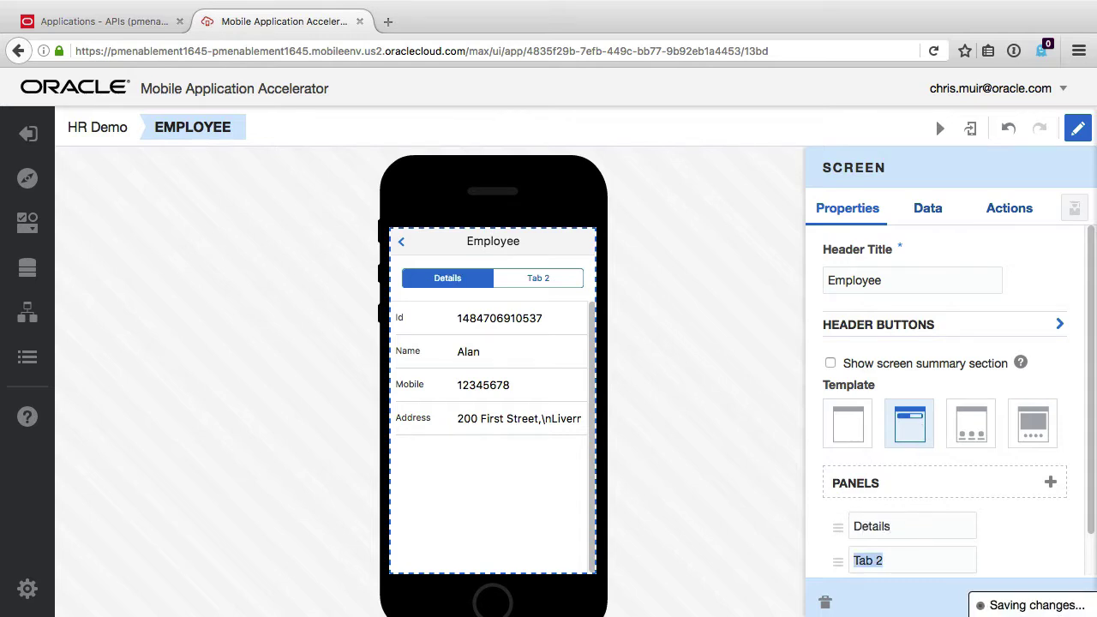
type("Location")
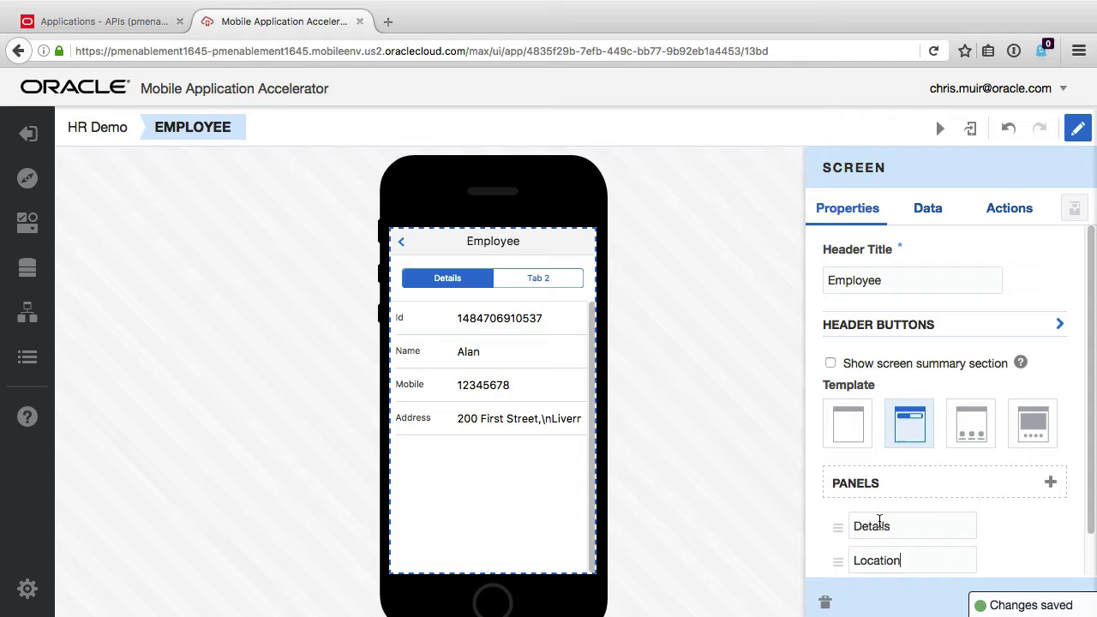
left_click(911, 524)
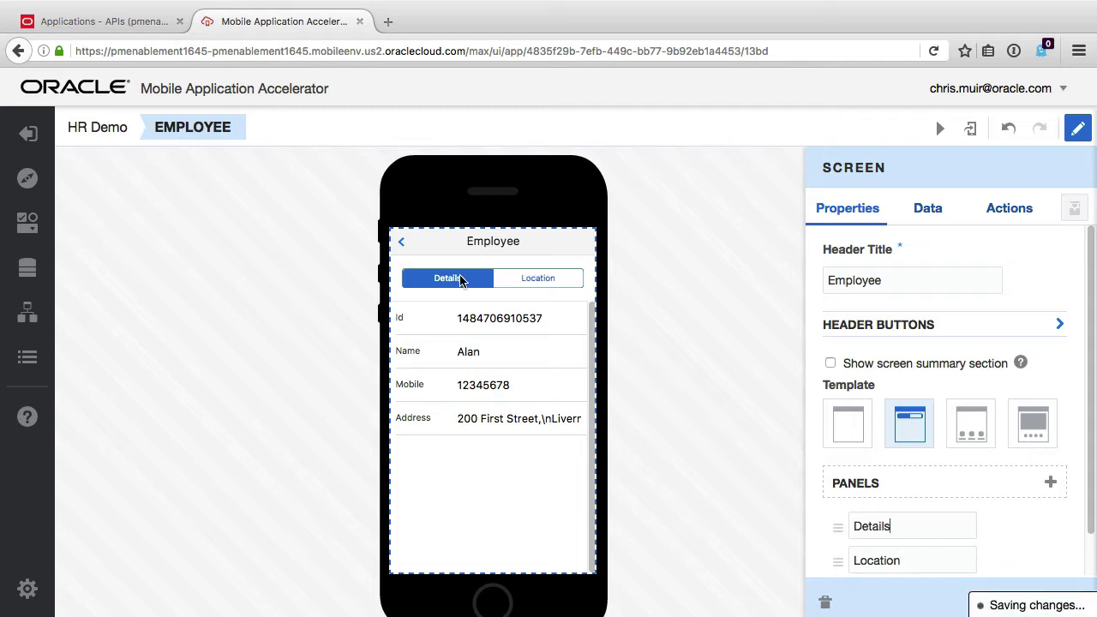
- Add a Map component to the Employee screen's Location panel and set its zoom level to Center on current location
left_click(519, 283)
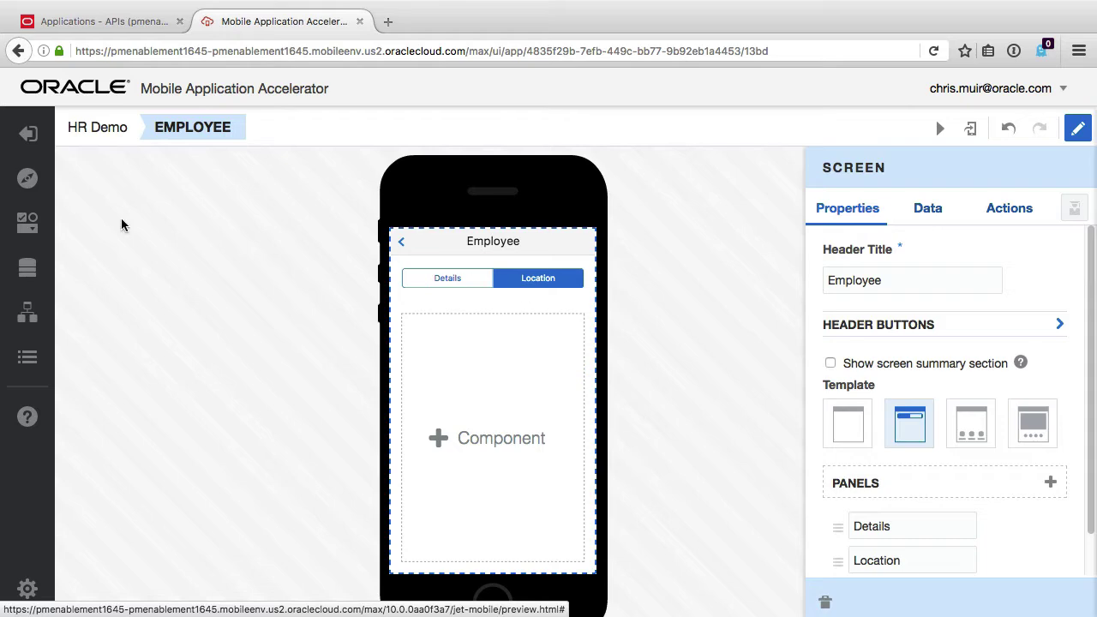
left_click(29, 222)
scroll(91, 362, "down", 15)
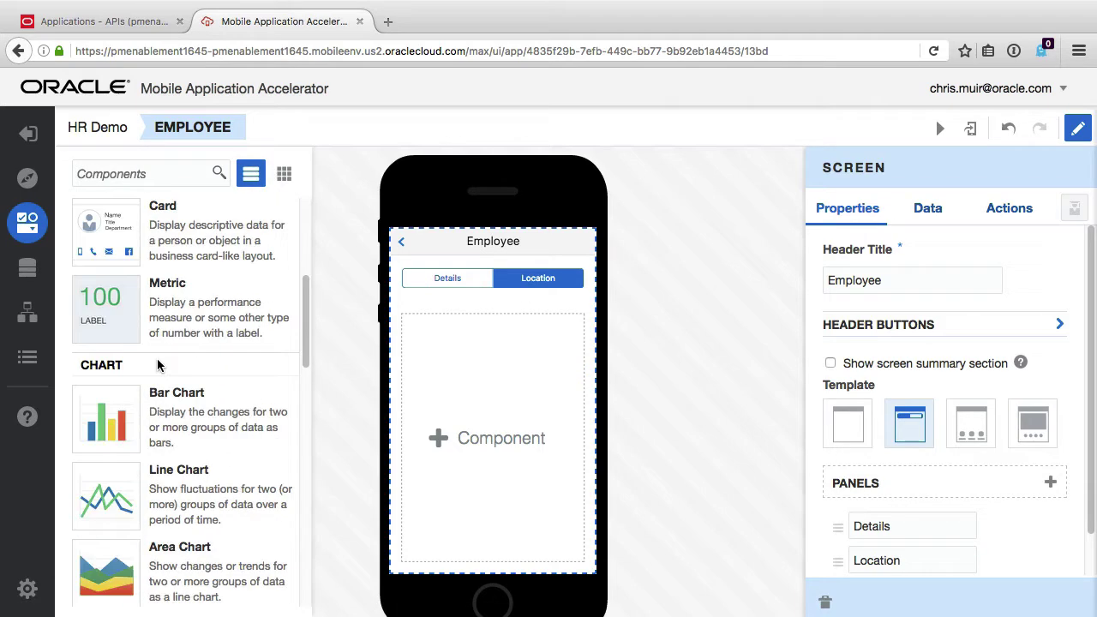
left_click_drag(106, 569, 502, 421)
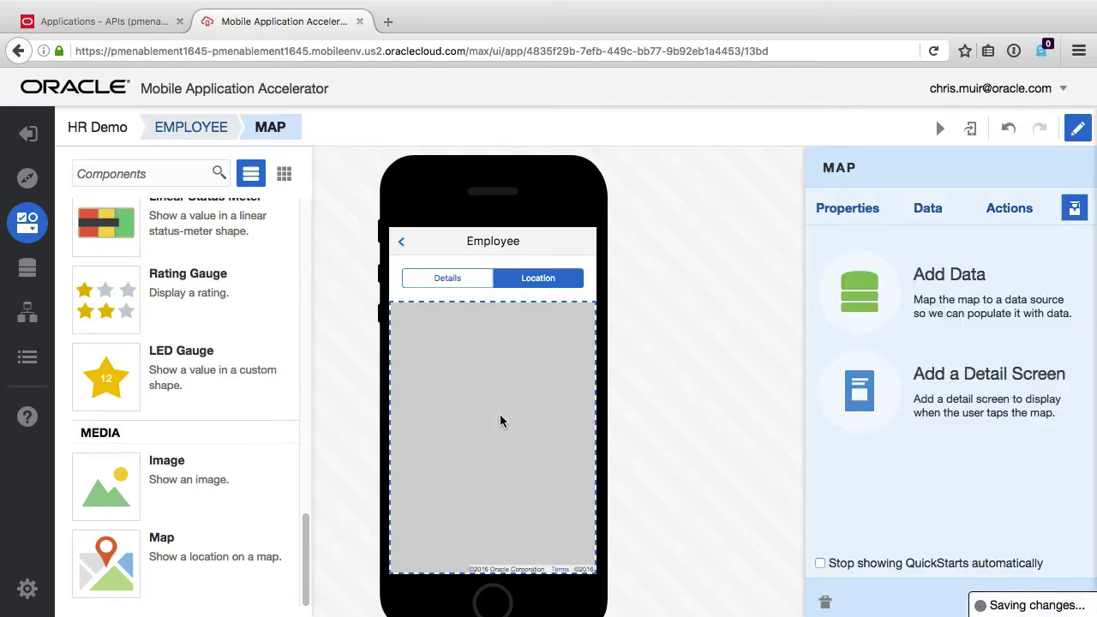
left_click(842, 224)
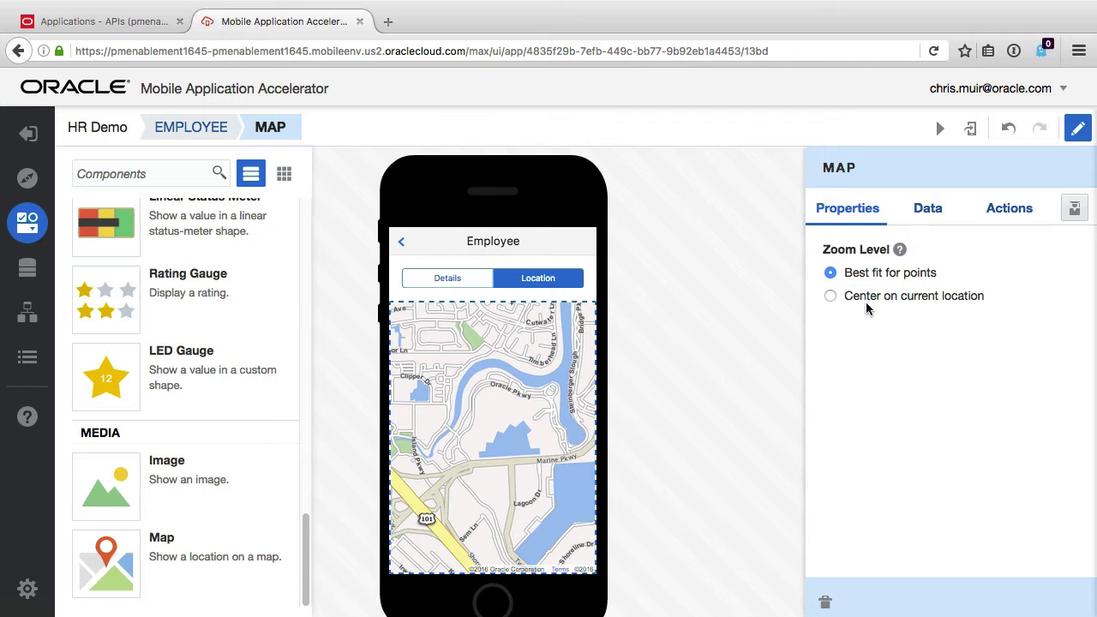
left_click(830, 296)
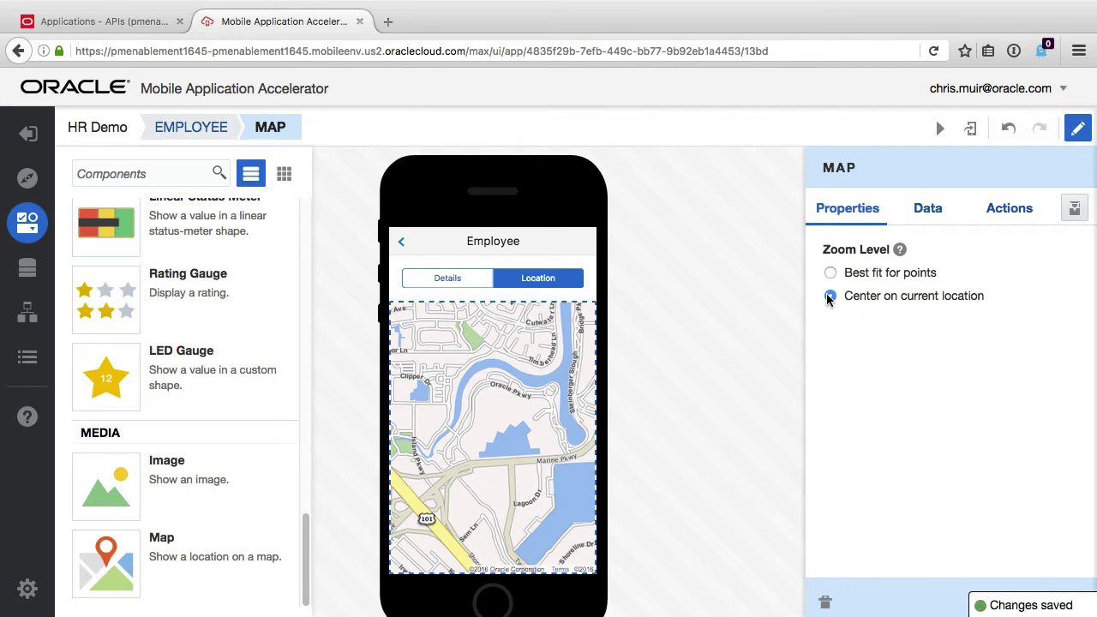
- Set the map to show a single point from the employee business object, mapping address to Location Value and accepting the id query
left_click(930, 208)
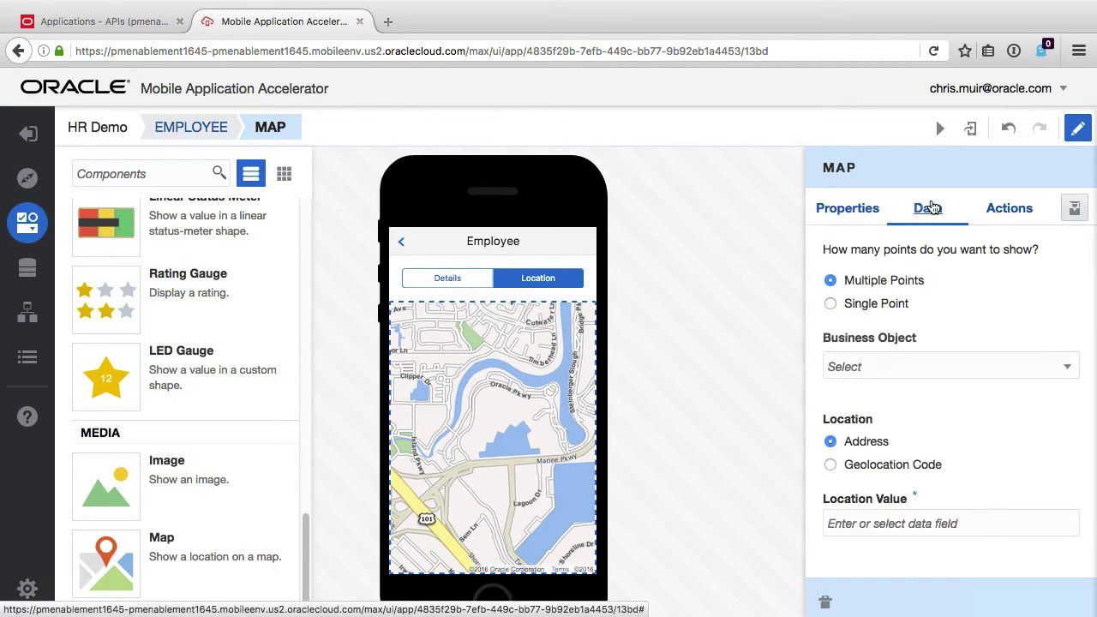
left_click(896, 312)
left_click(901, 370)
left_click(884, 430)
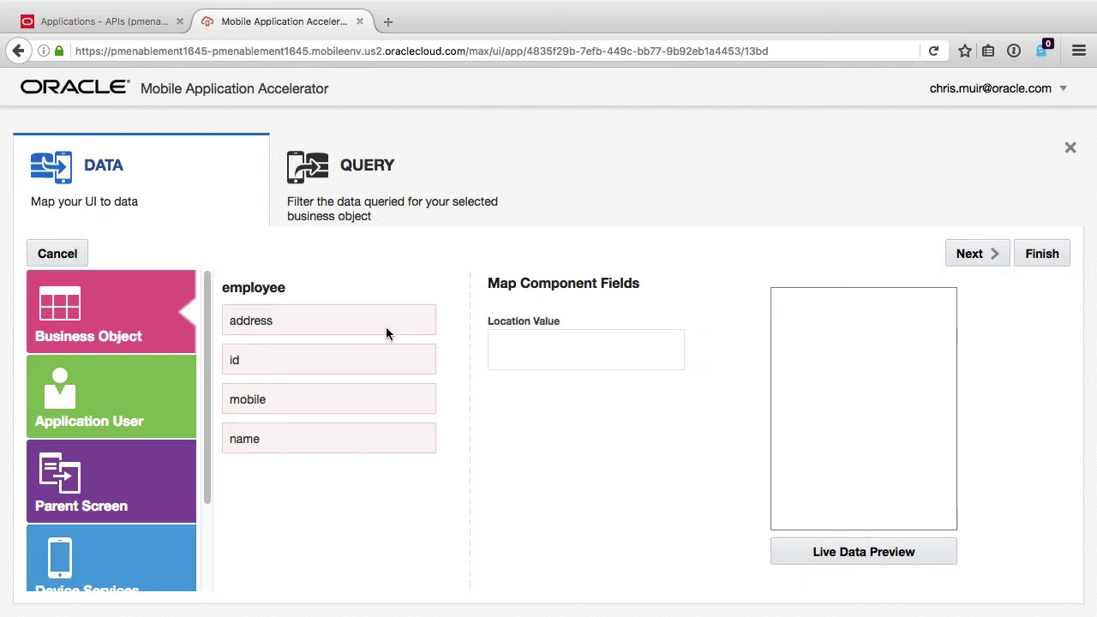
left_click_drag(382, 326, 588, 358)
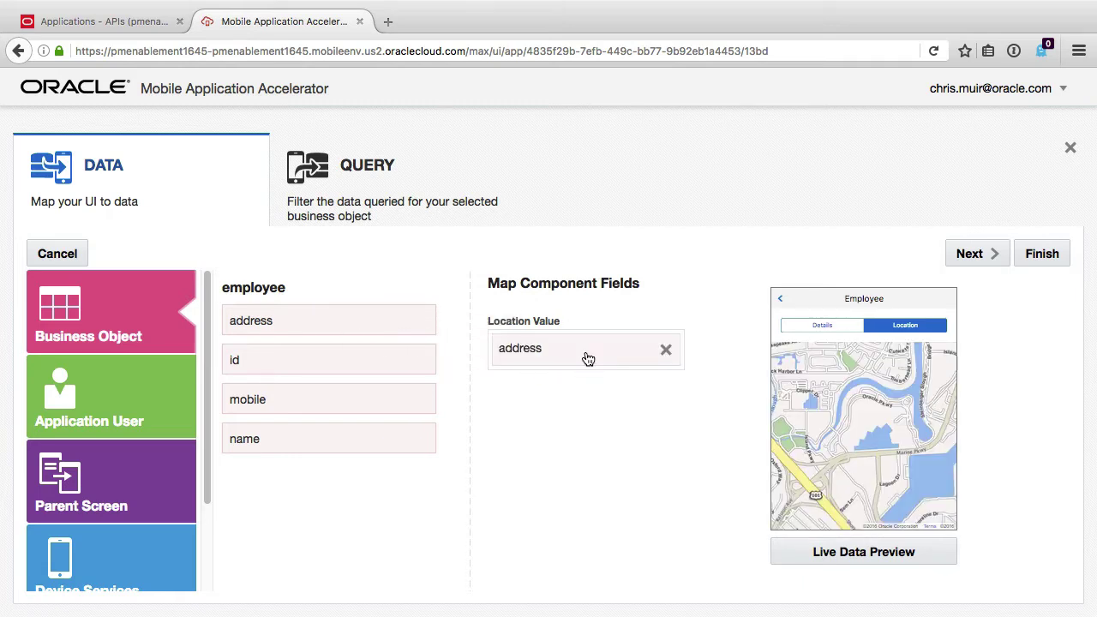
left_click(970, 255)
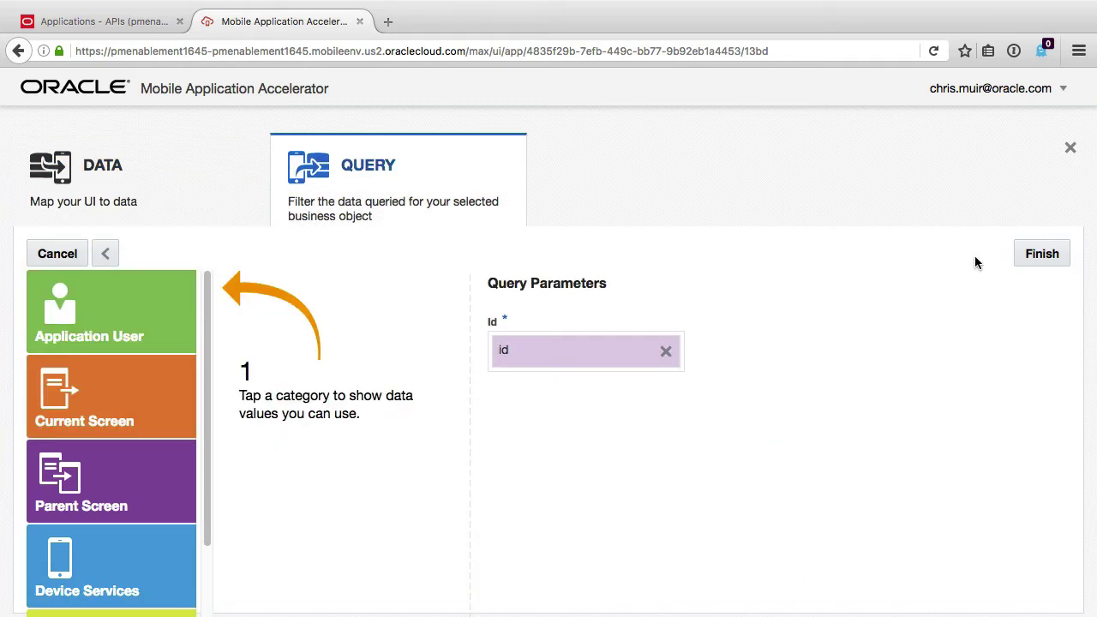
left_click(1031, 255)
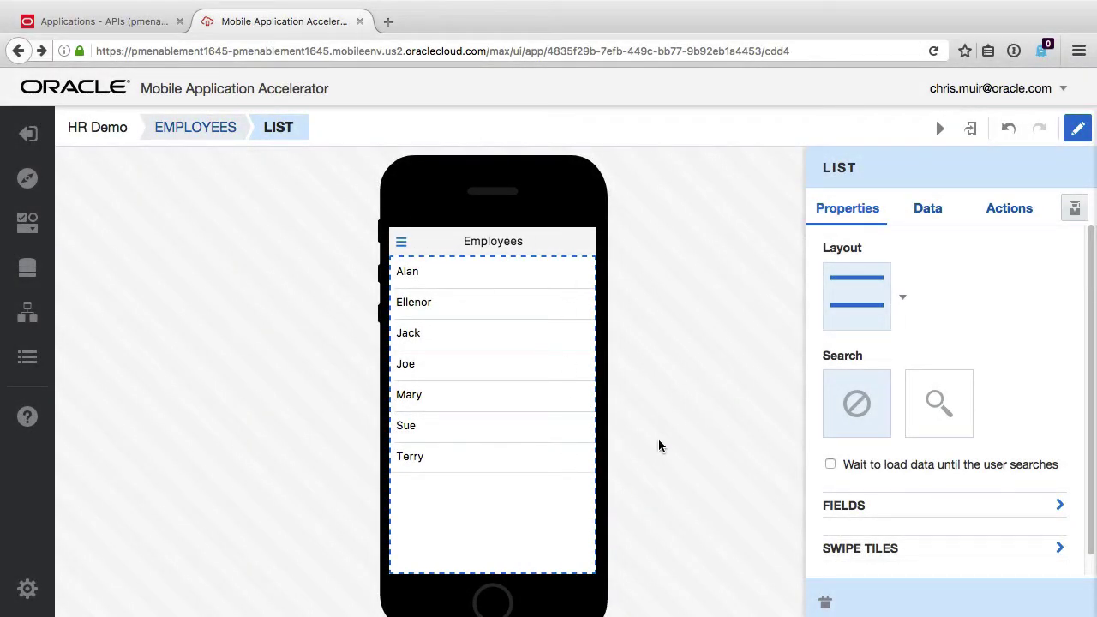
- Apply the tabbed two-panel template to the Employees list screen and name its panels Employees and Location
left_click(196, 134)
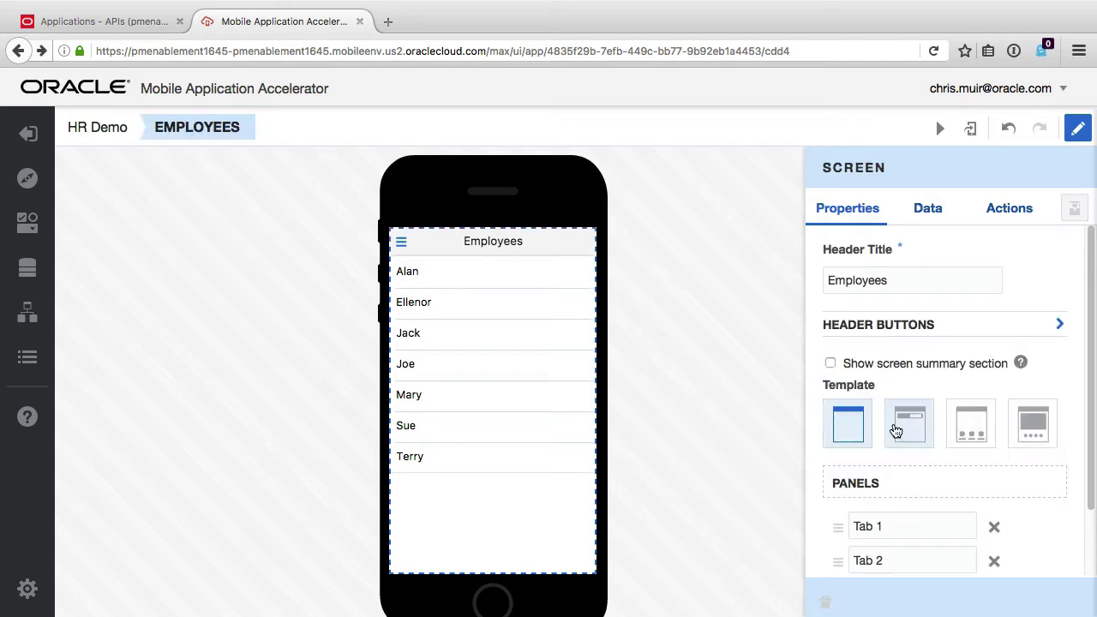
left_click(897, 430)
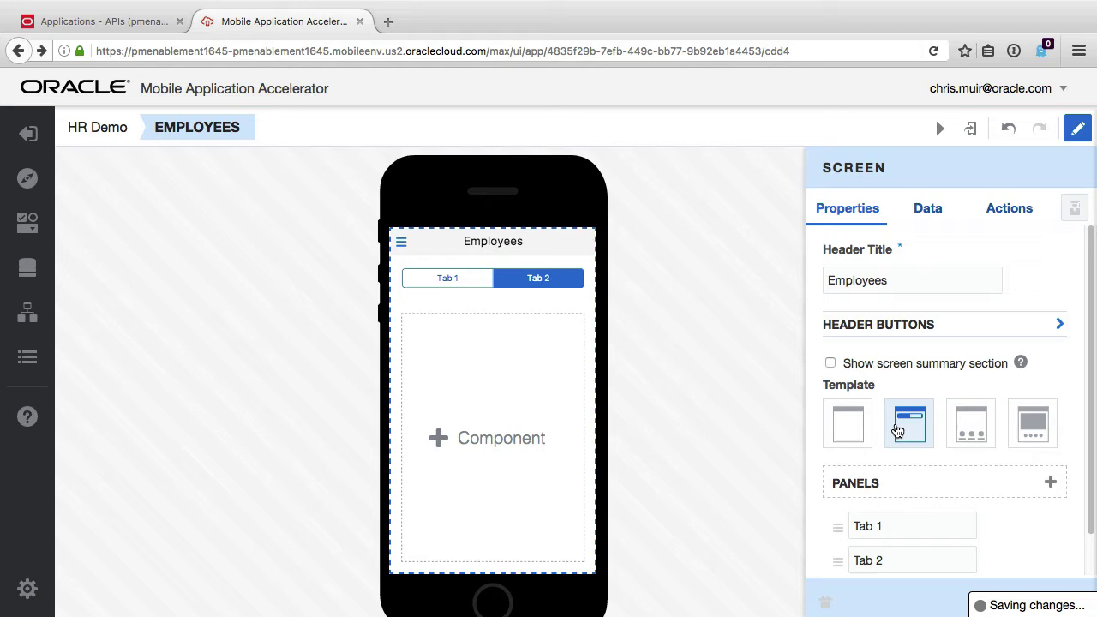
left_click_drag(902, 522, 783, 519)
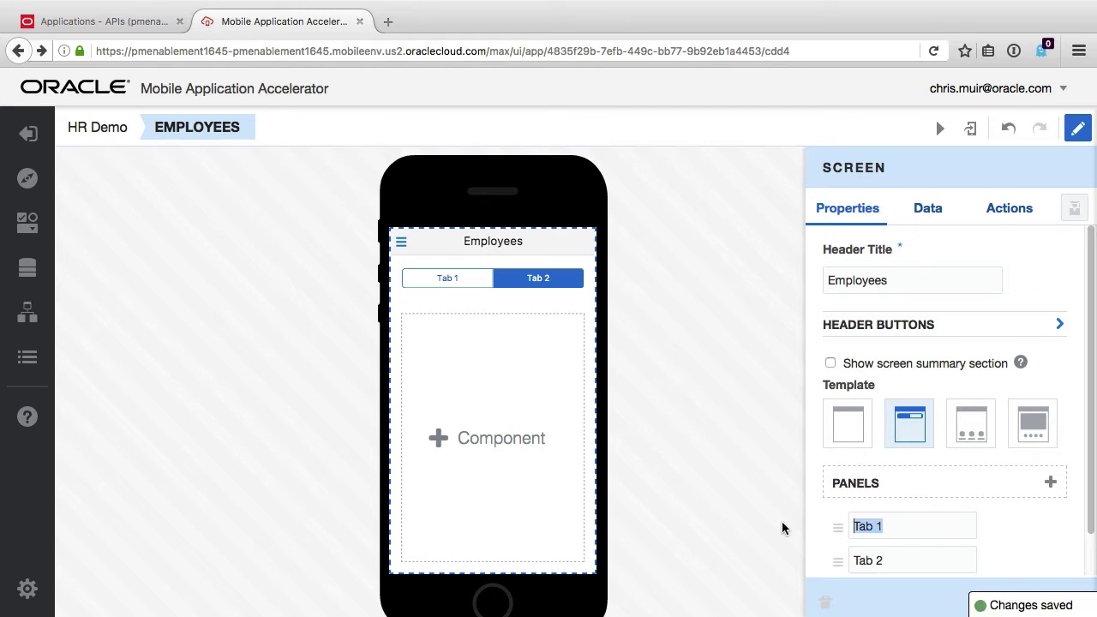
type("Employees")
key("Tab")
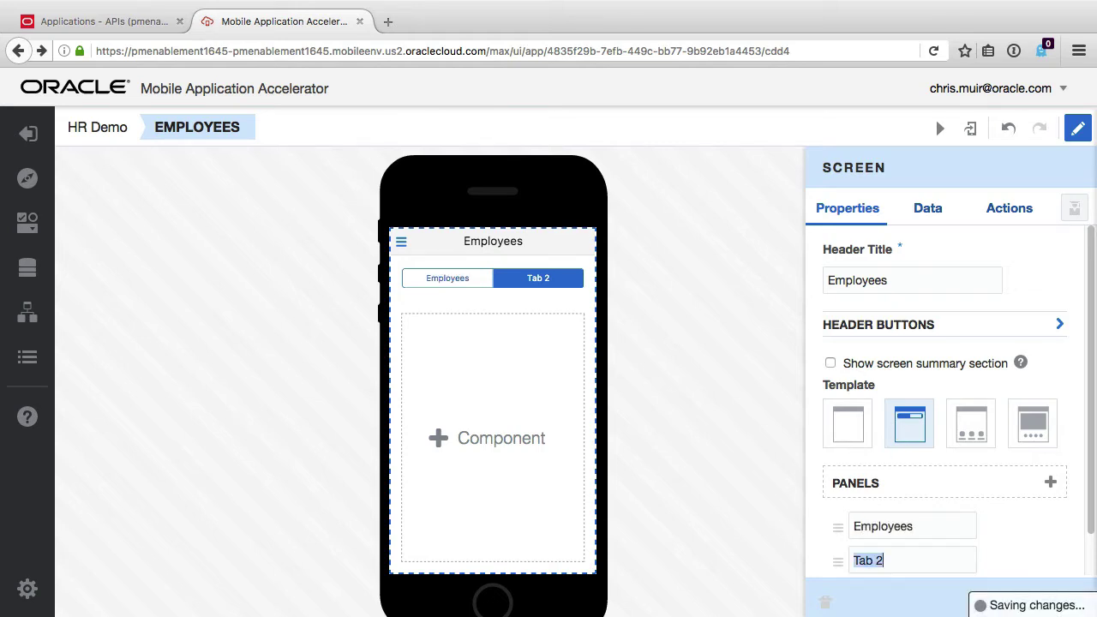
type("Location")
key("shift+Tab")
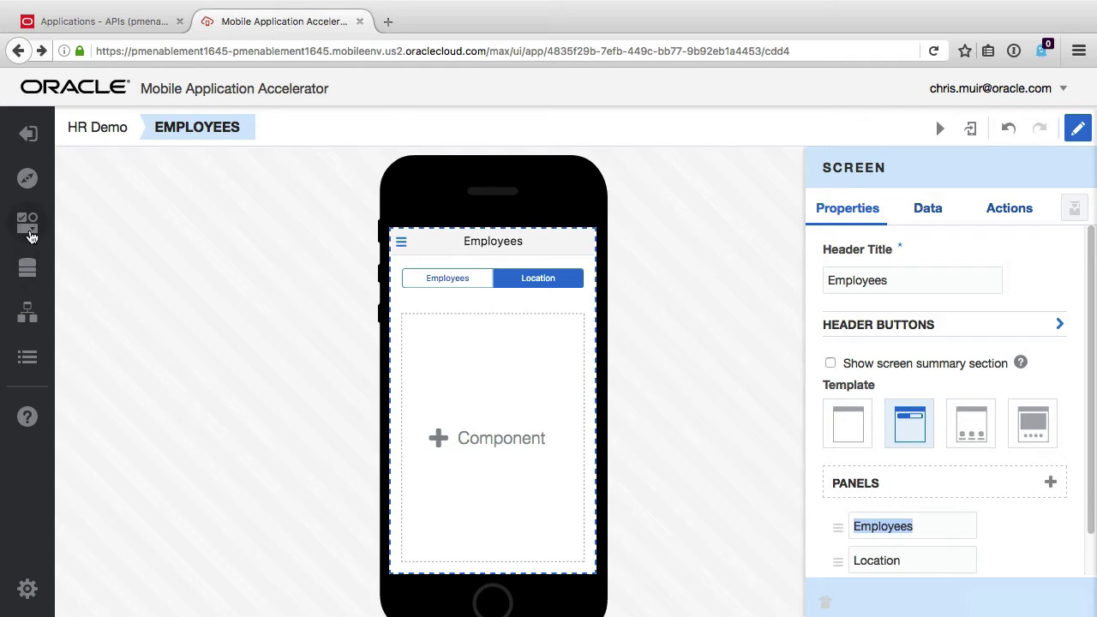
- Add a Map component to the Employees screen's Location panel and show its zoom level options
left_click(28, 222)
scroll(290, 469, "down", 10)
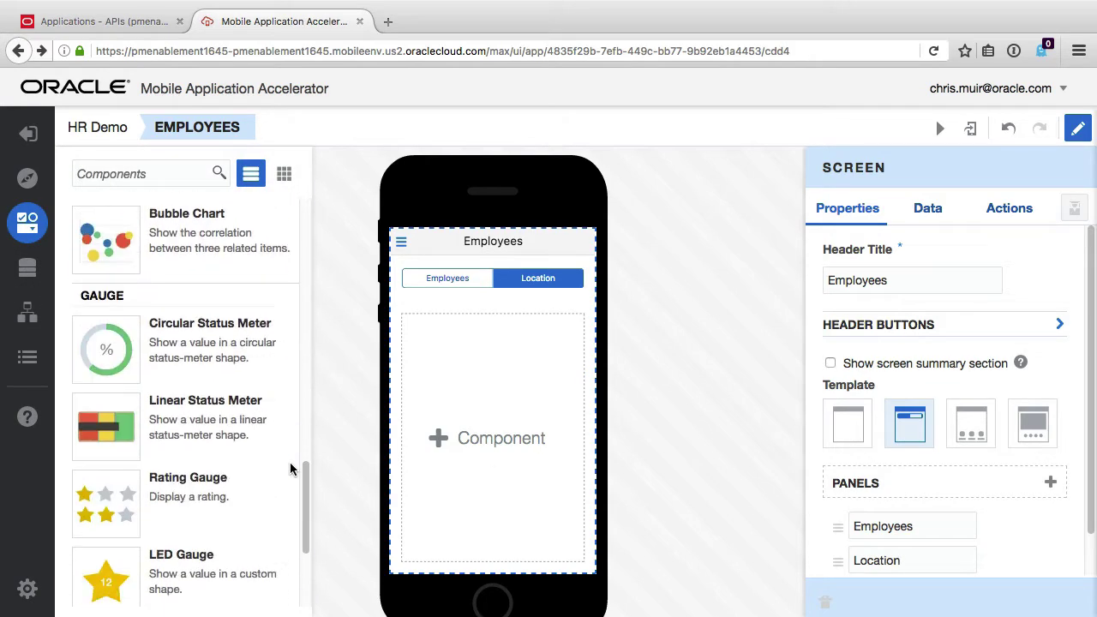
scroll(257, 480, "down", 5)
left_click_drag(103, 565, 429, 397)
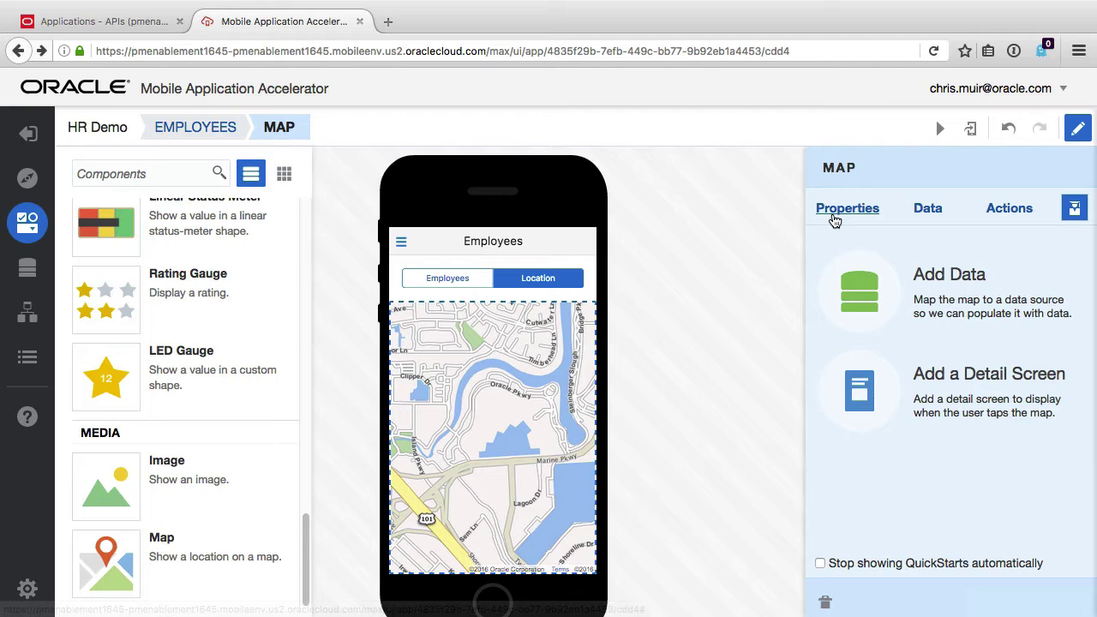
left_click(835, 215)
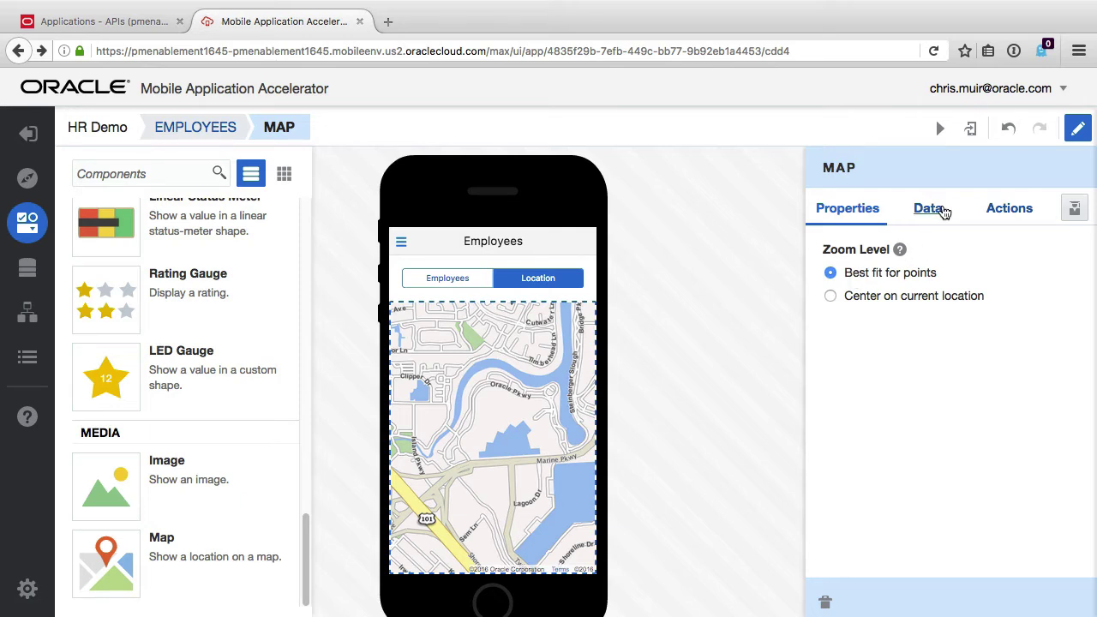
- Bind the Employees map to the employees business object as multiple points, mapping address to Location Value
left_click(928, 210)
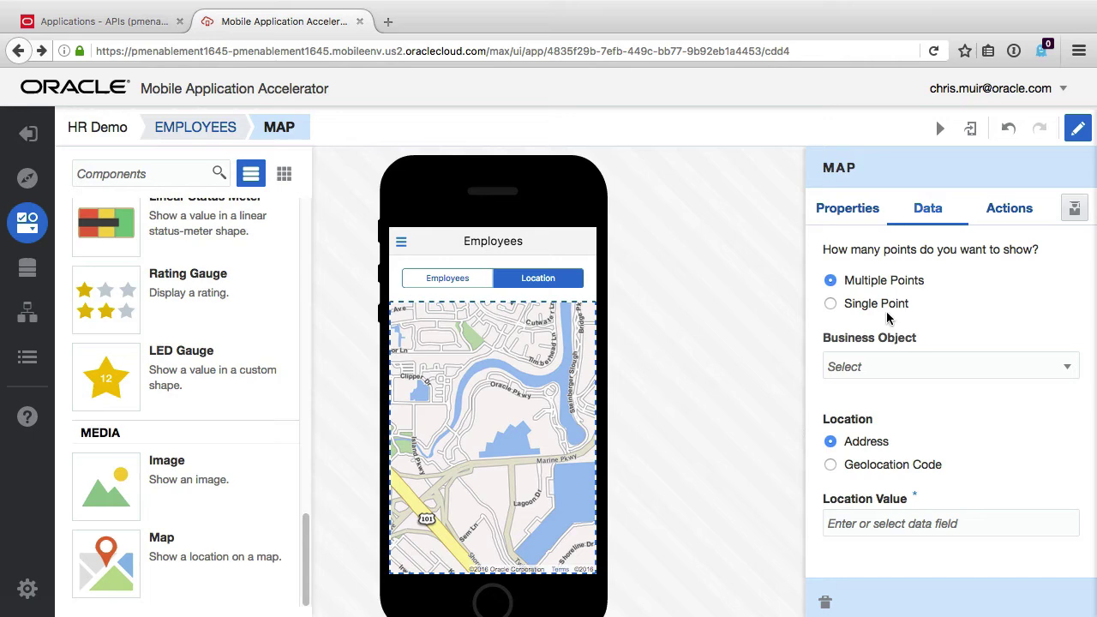
left_click(888, 370)
left_click(874, 422)
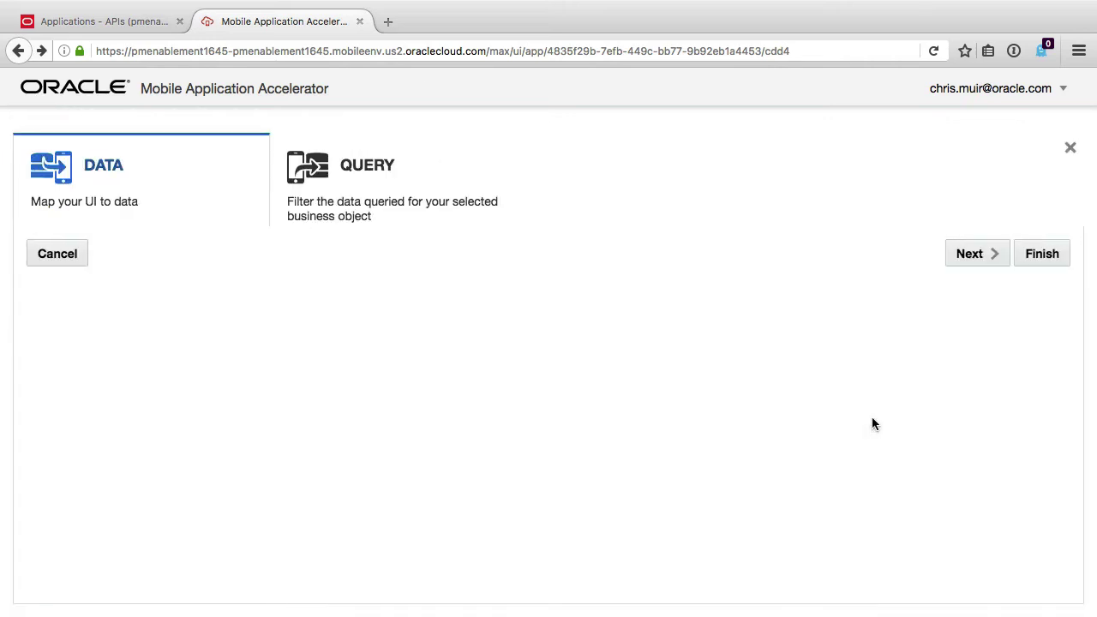
left_click_drag(358, 321, 585, 351)
left_click(983, 255)
left_click(1030, 253)
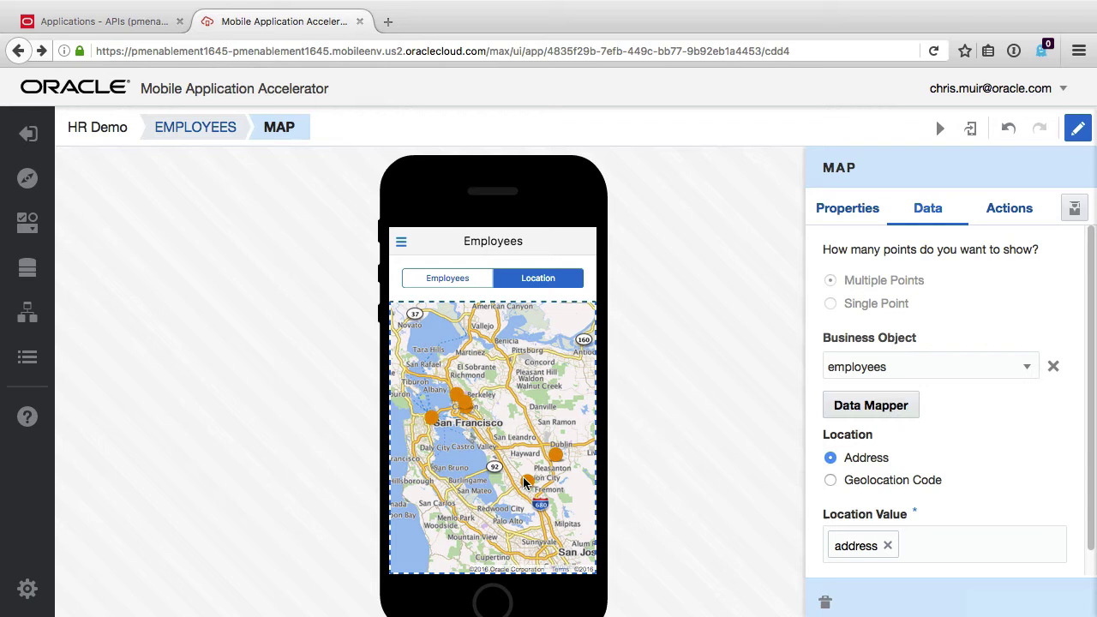
- Add a Tap marker action to the Employees map that navigates to the Employee screen
left_click(1013, 216)
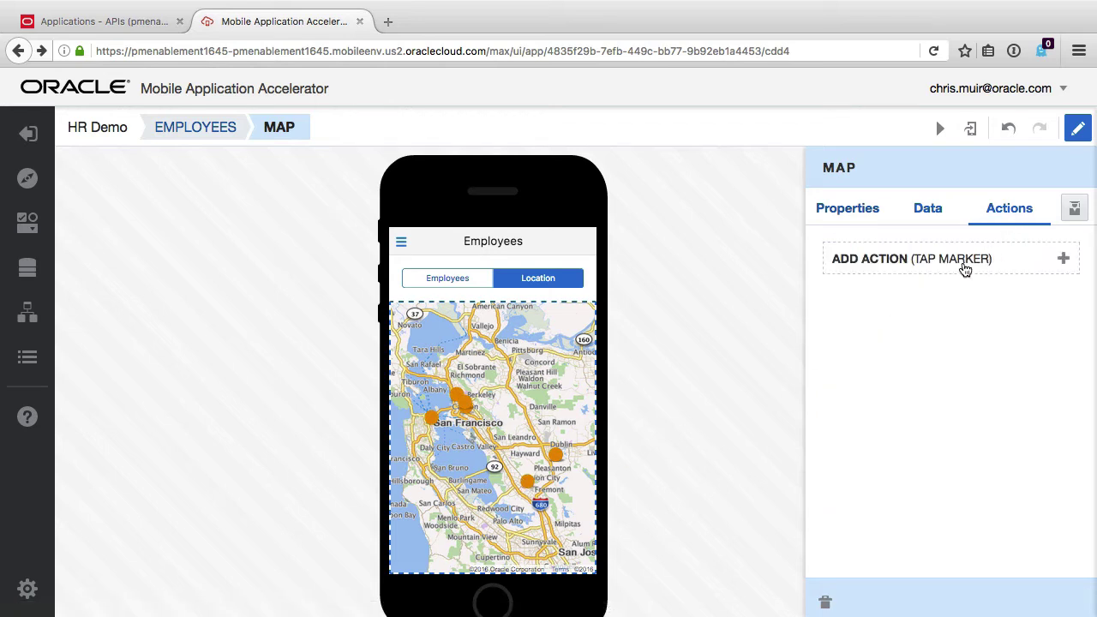
left_click(964, 269)
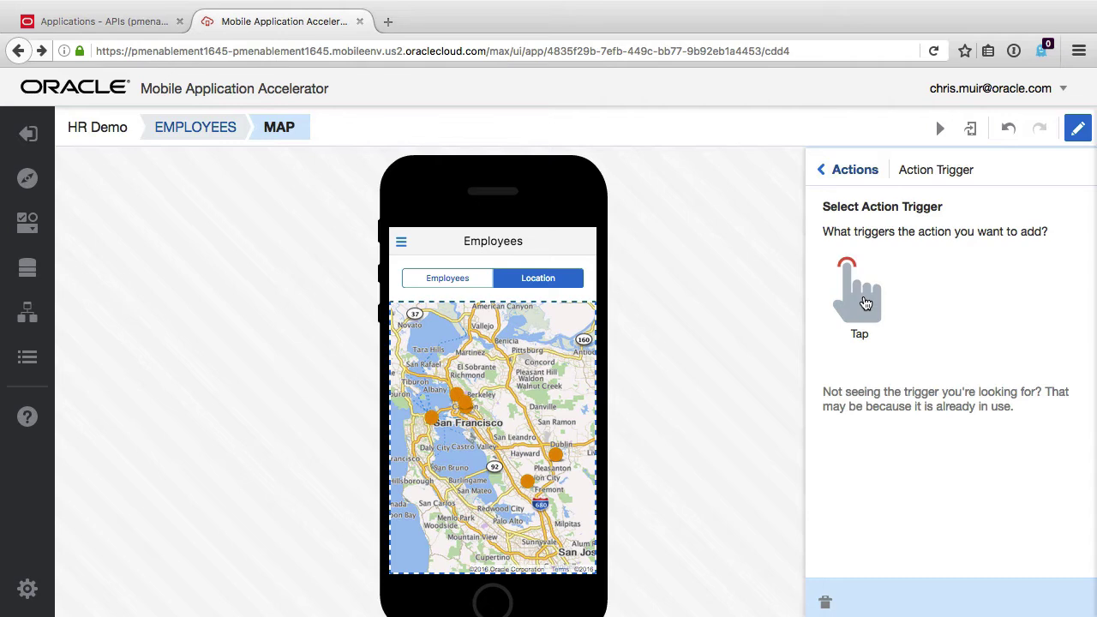
left_click(865, 303)
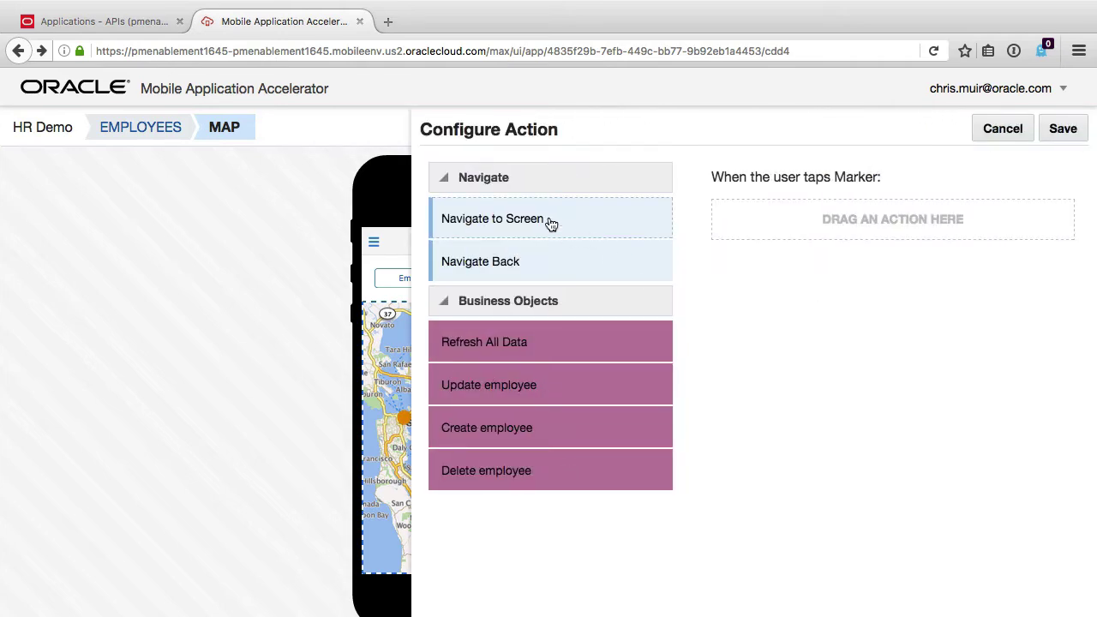
left_click_drag(551, 221, 827, 220)
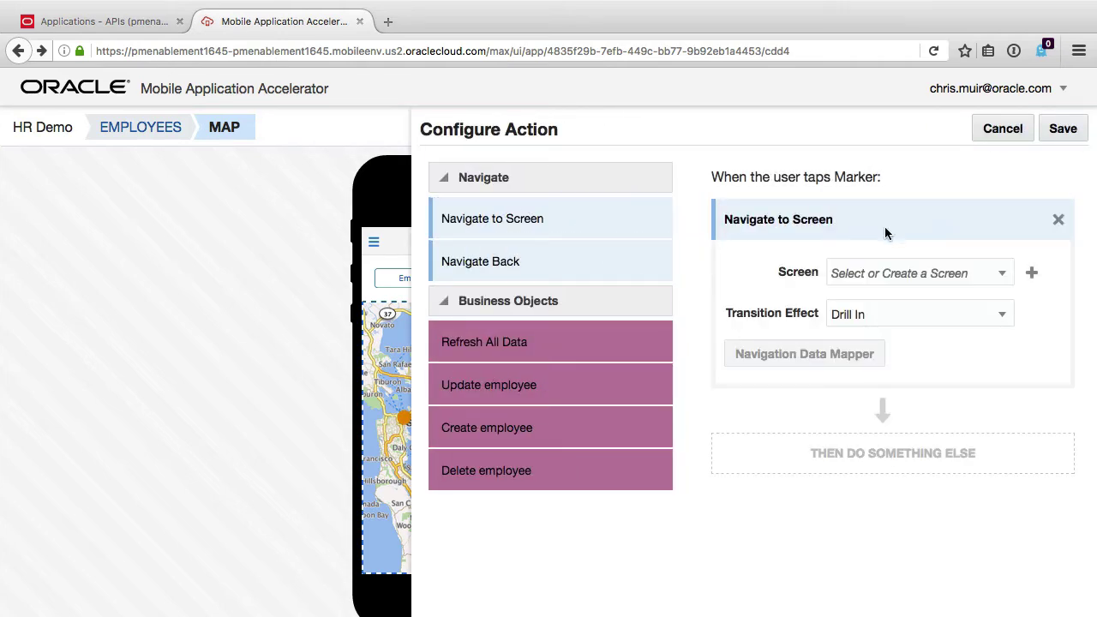
left_click(1001, 276)
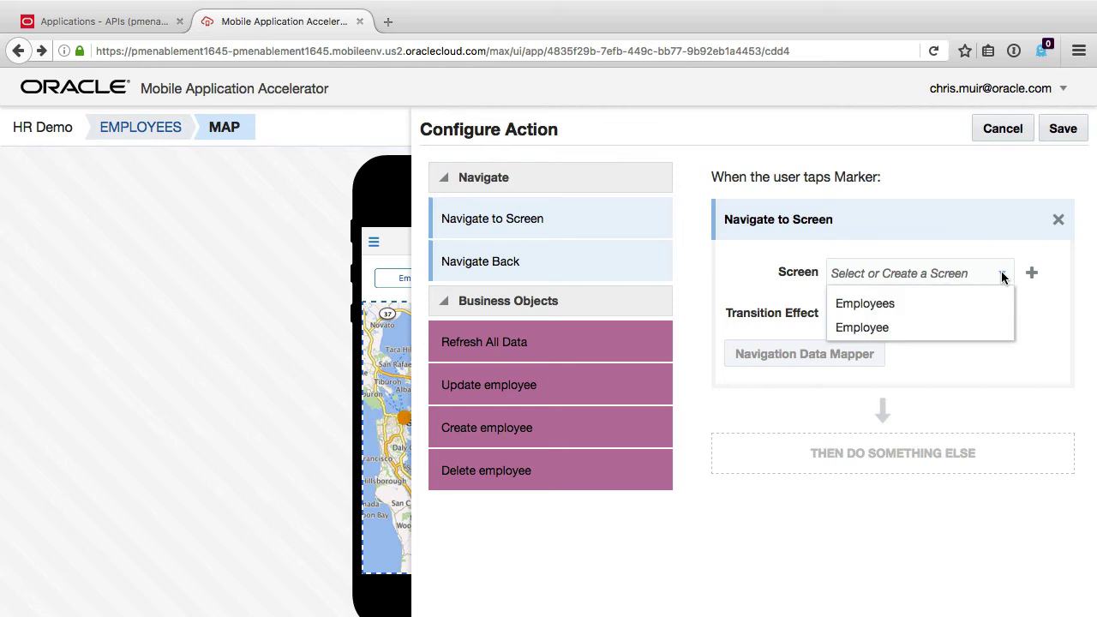
left_click(886, 331)
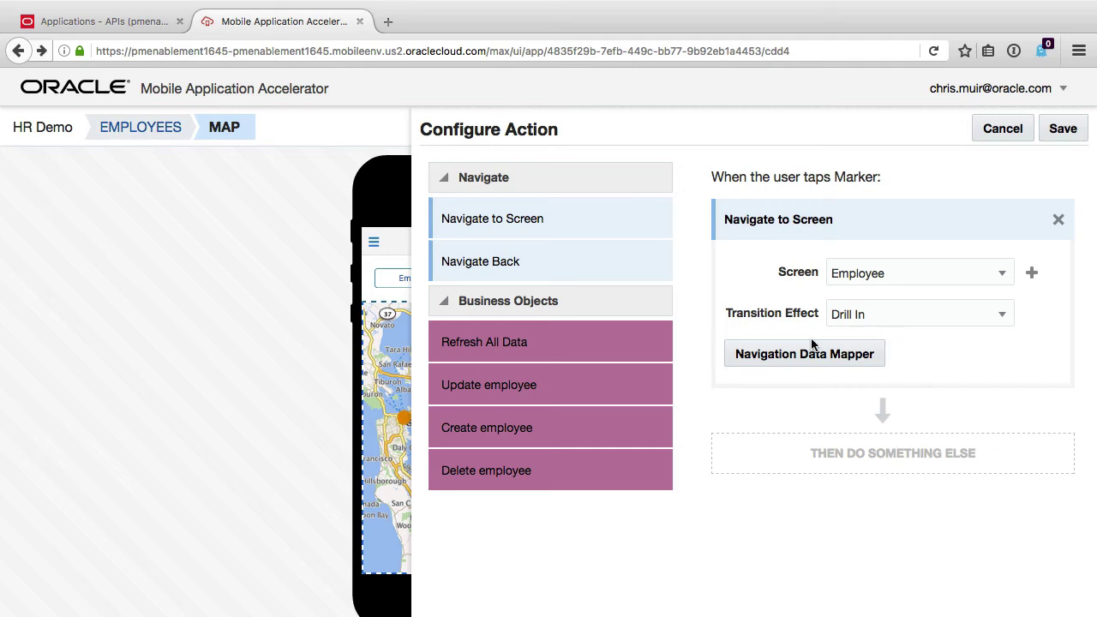
- Map the employees id field to both Id parameters of the Employee screen in the marker's navigation data mapping and save the action
left_click(762, 353)
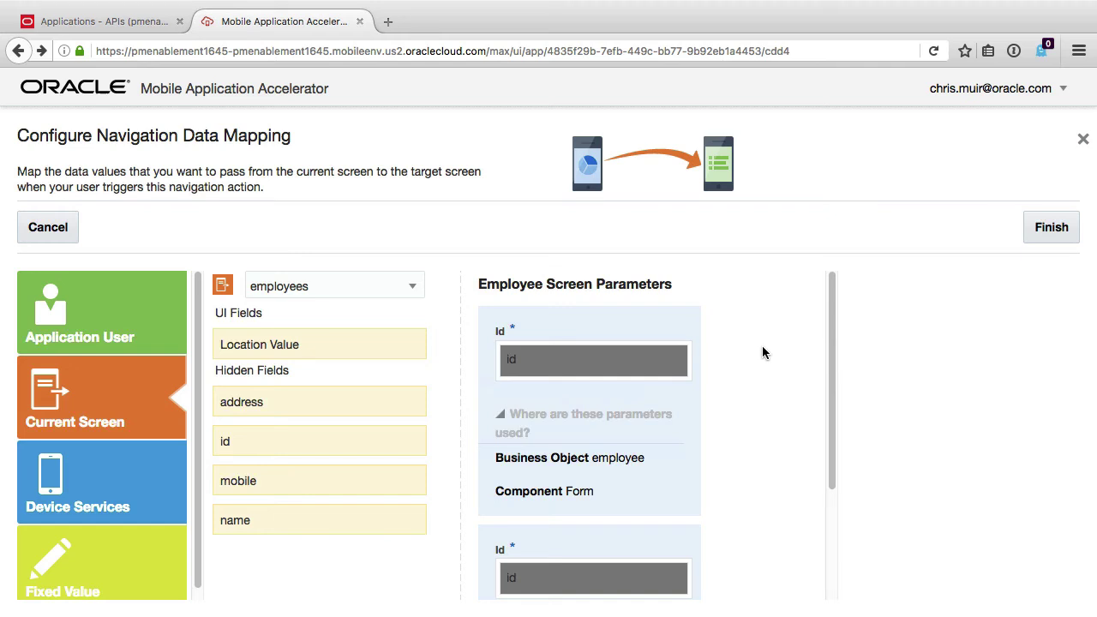
scroll(762, 345, "down", 3)
scroll(762, 345, "up", 3)
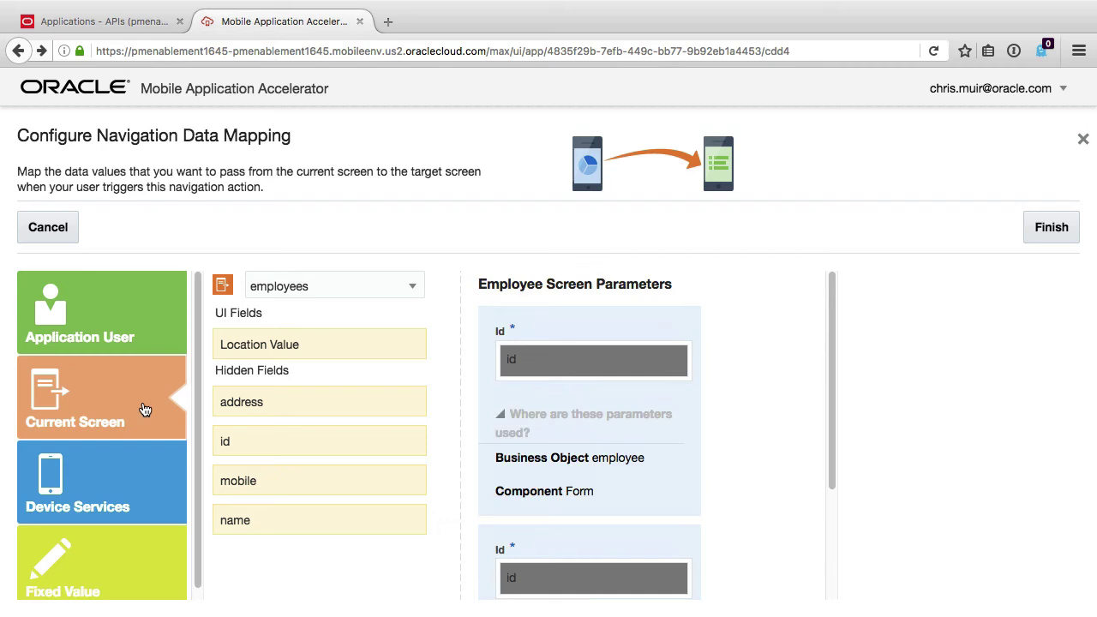
left_click_drag(233, 441, 527, 359)
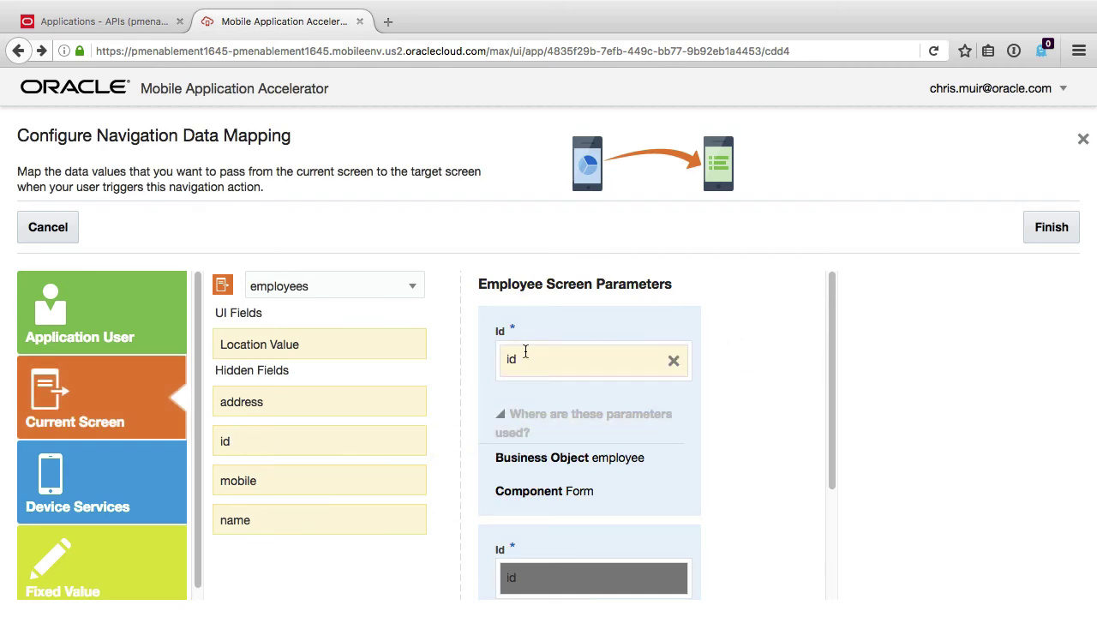
scroll(525, 352, "down", 3)
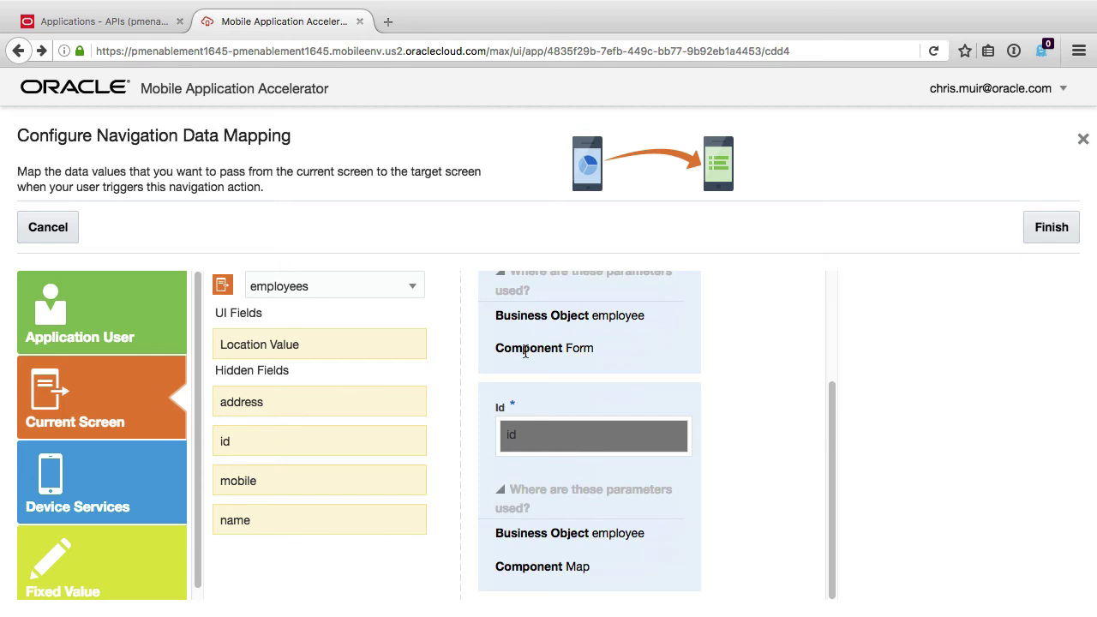
scroll(525, 352, "up", 3)
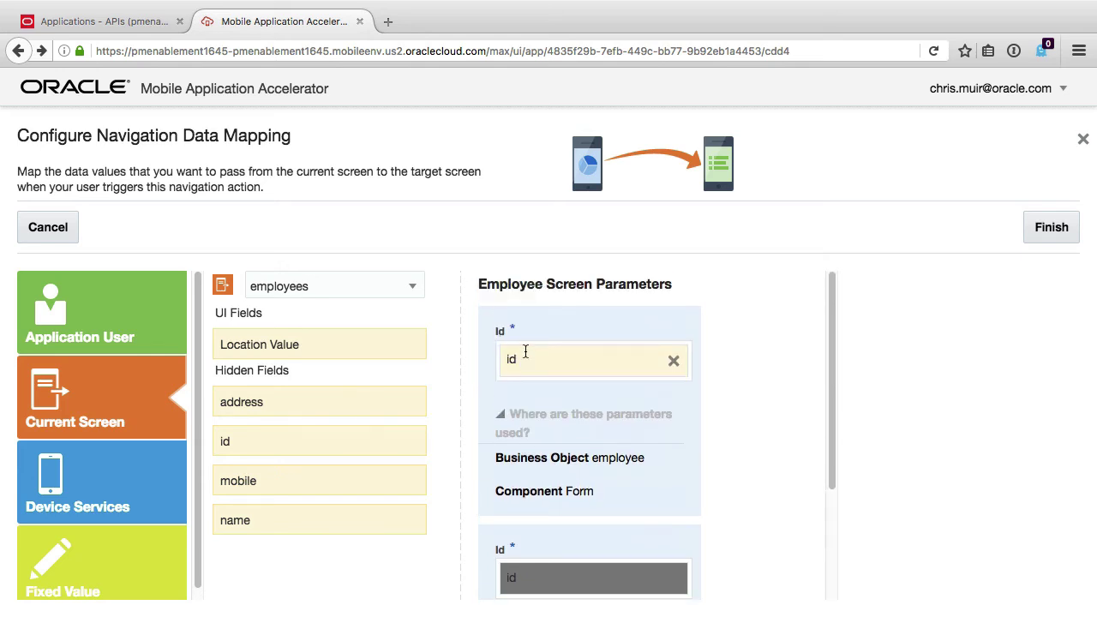
left_click_drag(350, 451, 639, 588)
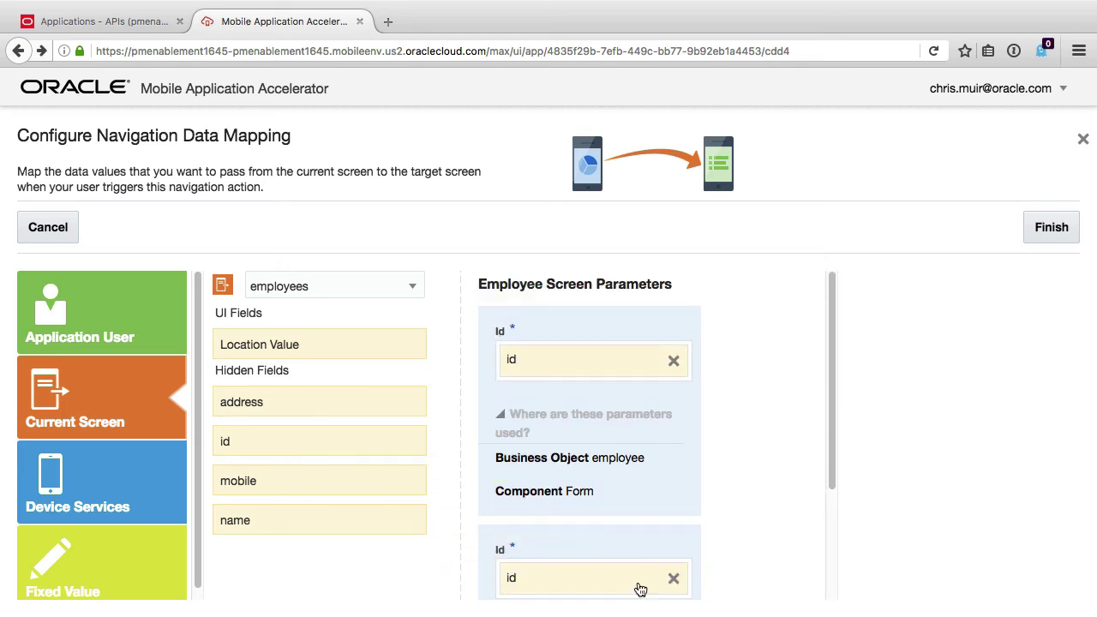
left_click(1050, 227)
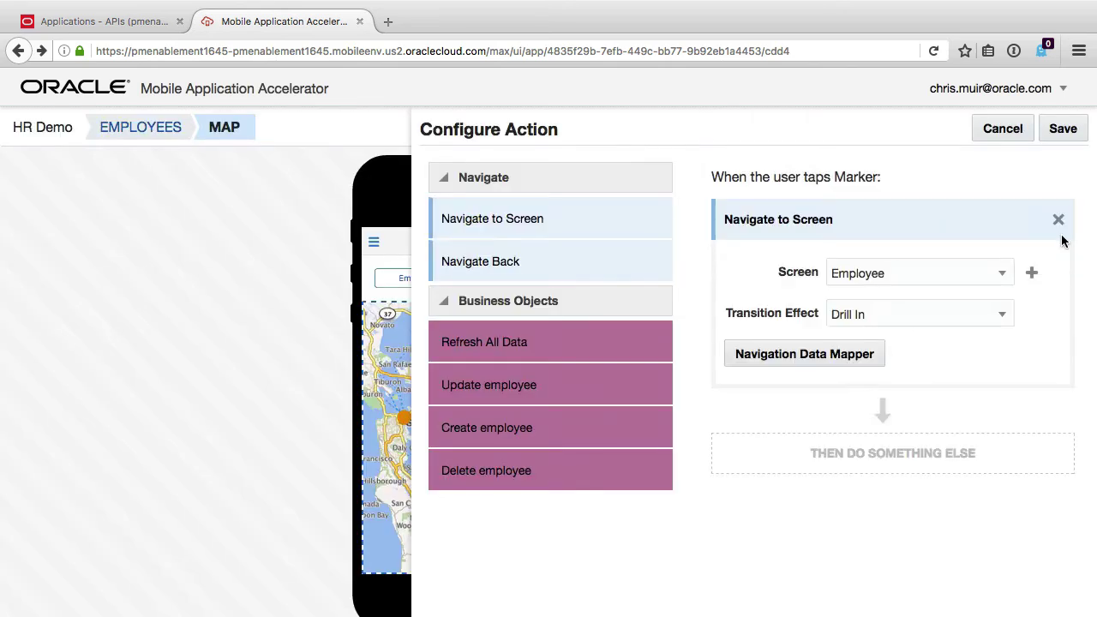
left_click(1062, 130)
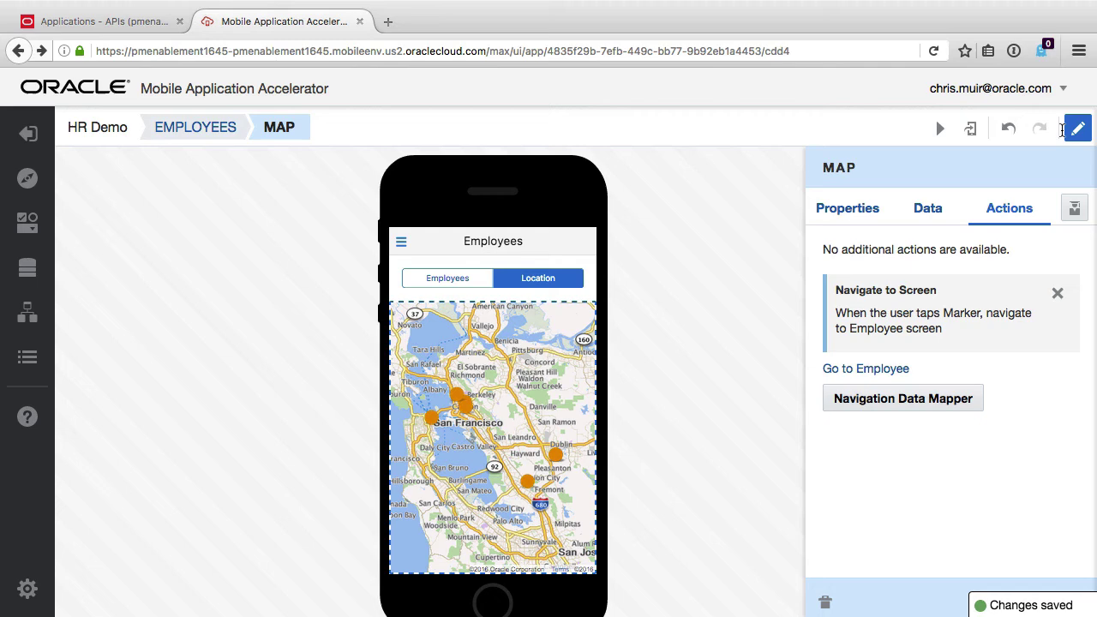
- Test the app by opening the Employees screen's Location map and following a marker near Berkeley to its employee details
left_click(940, 129)
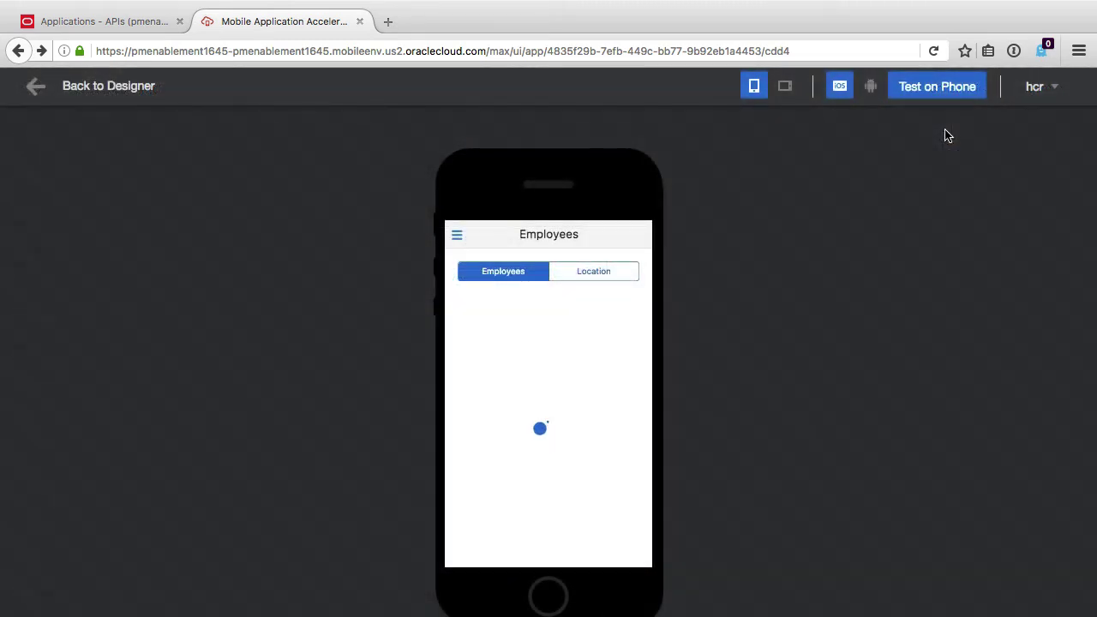
left_click(603, 275)
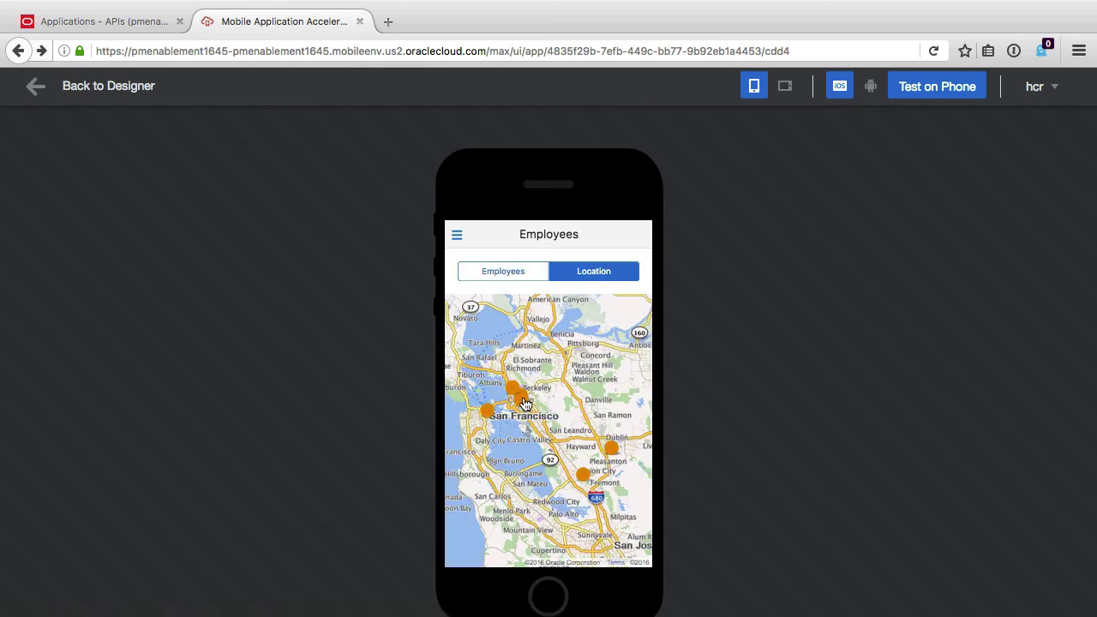
left_click(524, 399)
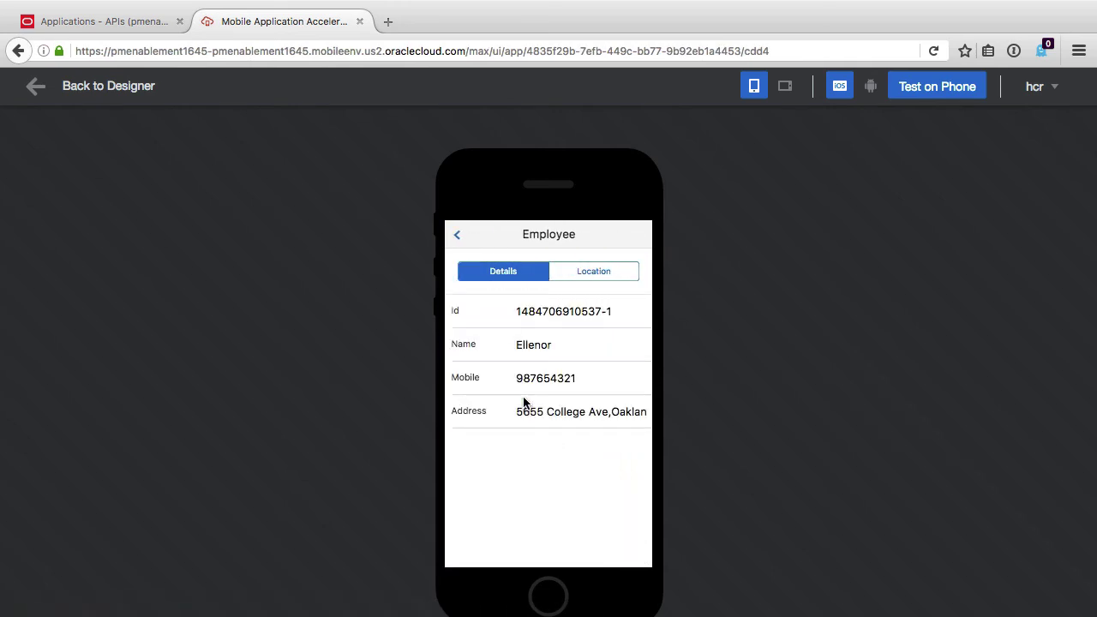